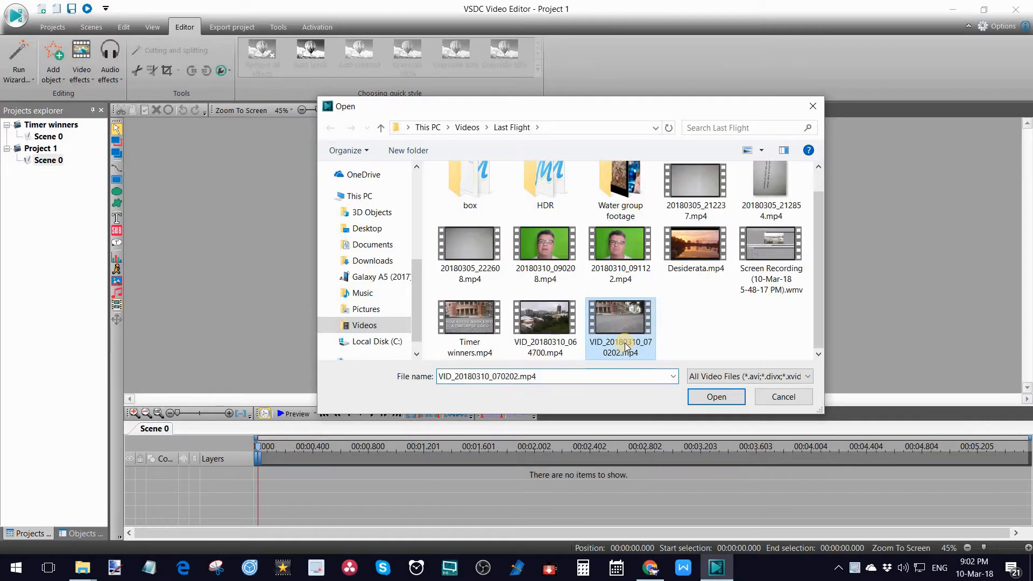
Step: Import VID_20180310_070202.mp4 into the scene as an added layer, positioned from the cursor
click(717, 397)
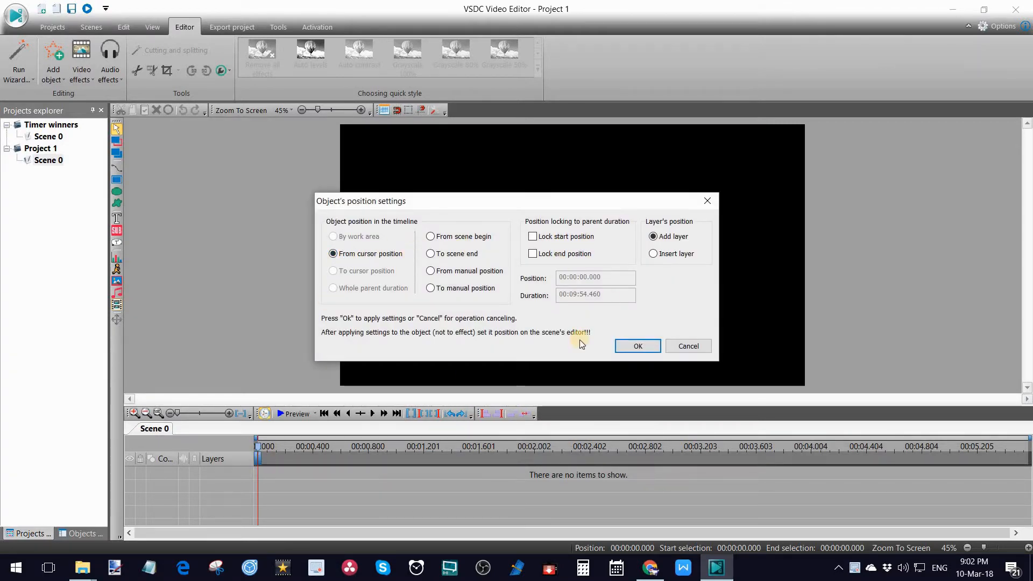
click(639, 347)
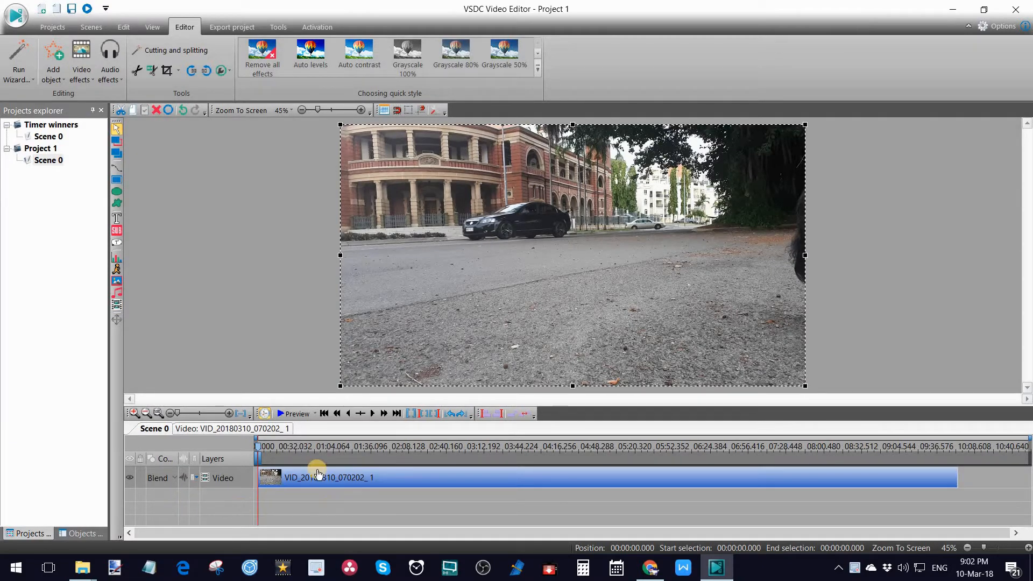
Step: Set the video clip's audio track property to Don't use audio
right_click(397, 479)
click(424, 471)
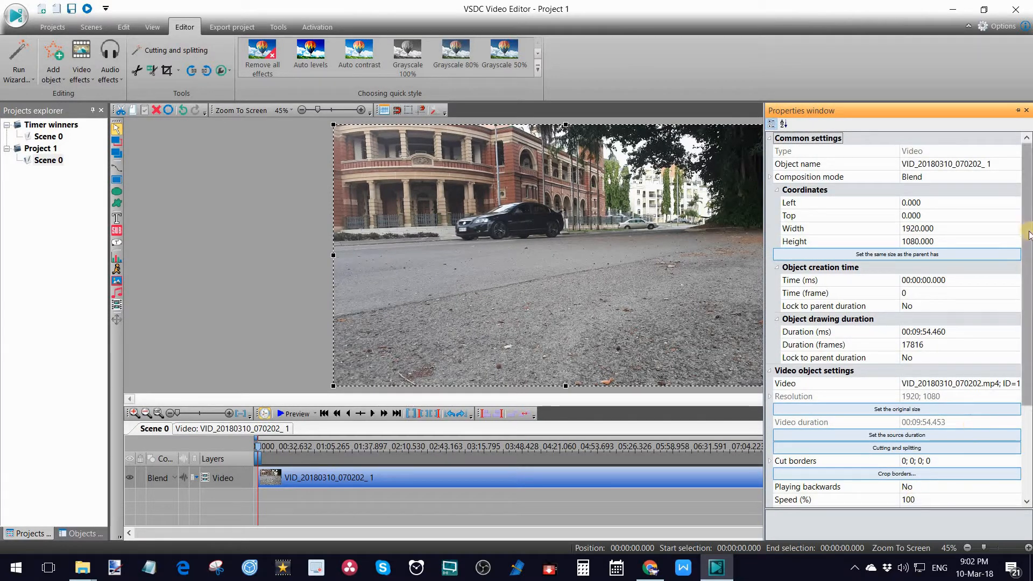
scroll(1029, 368, down, 4)
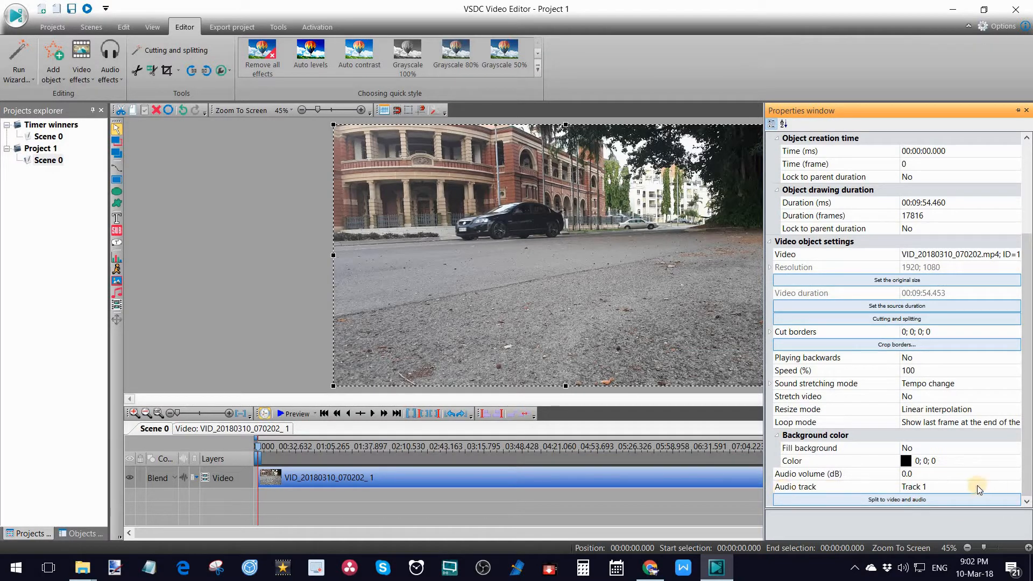
click(1003, 486)
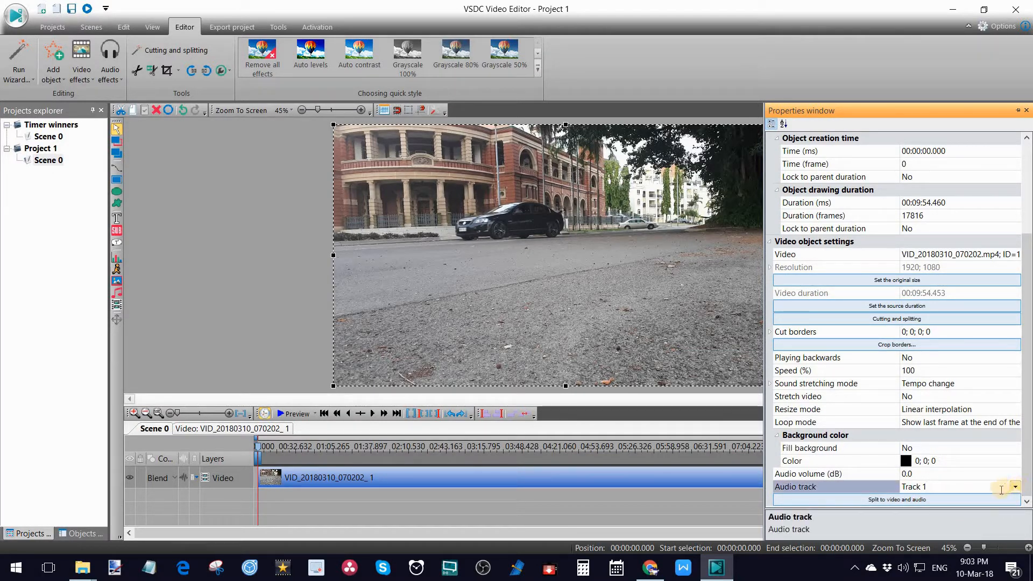
click(1016, 486)
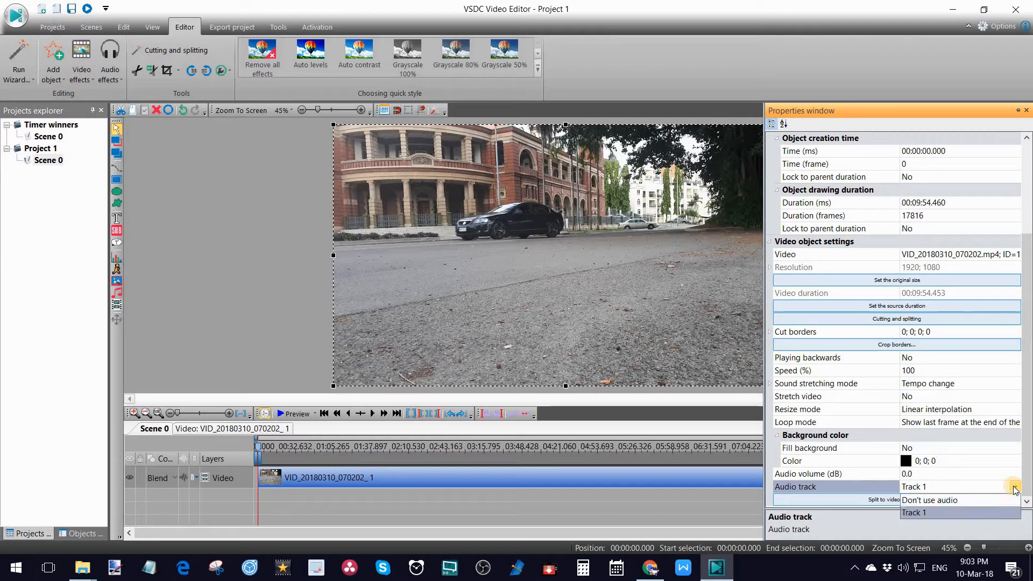
click(937, 502)
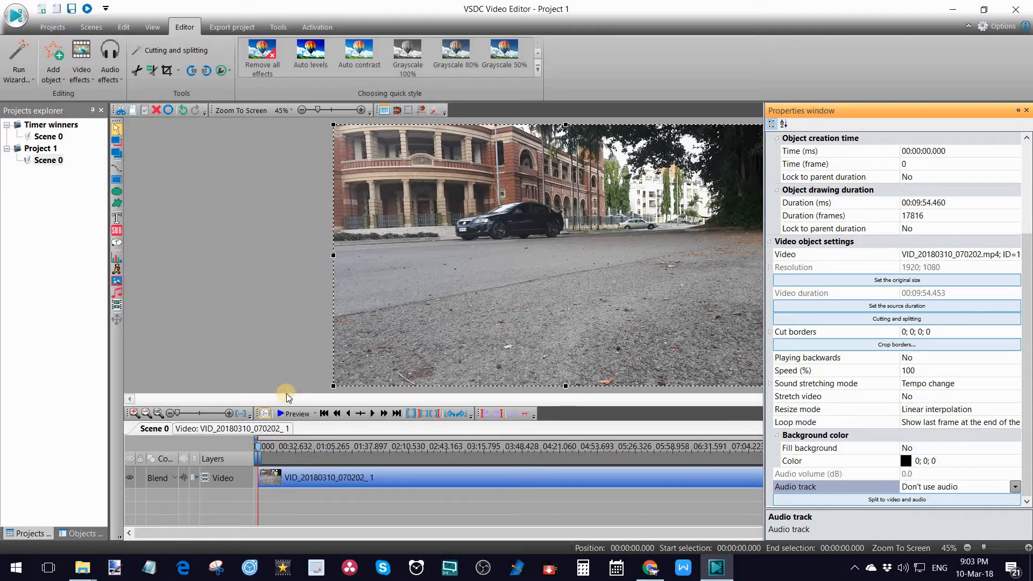
Step: Split the video clip at about 10.7 seconds
click(257, 448)
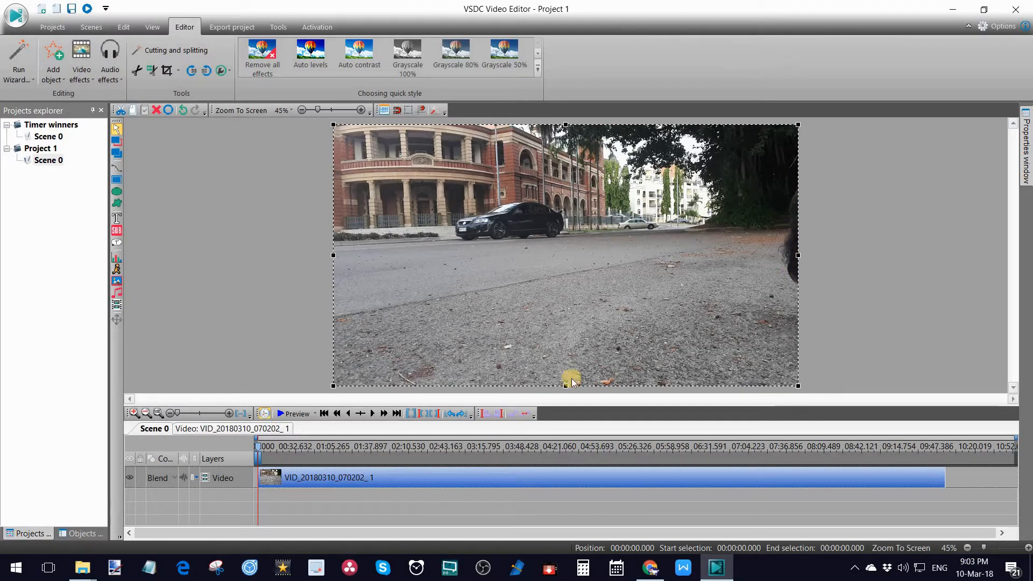
drag(258, 451, 272, 453)
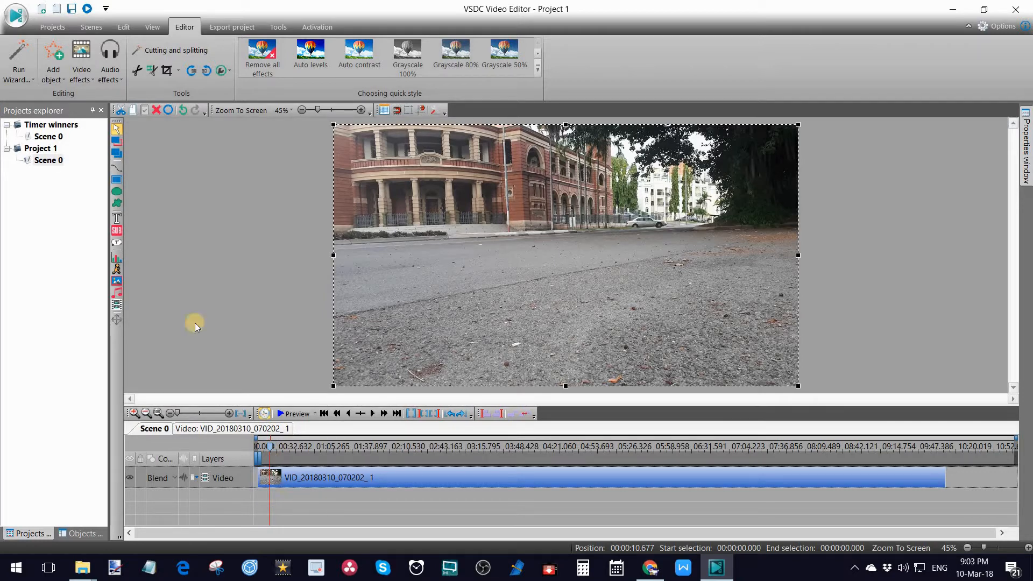
click(151, 72)
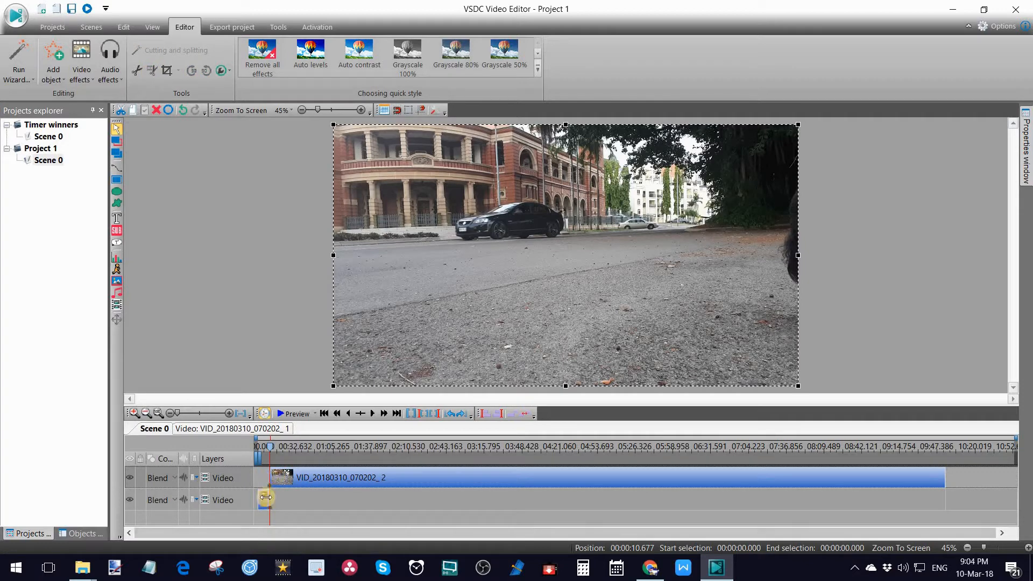
Step: Delete the short opening piece and move the remaining clip to the beginning of the timeline
click(344, 516)
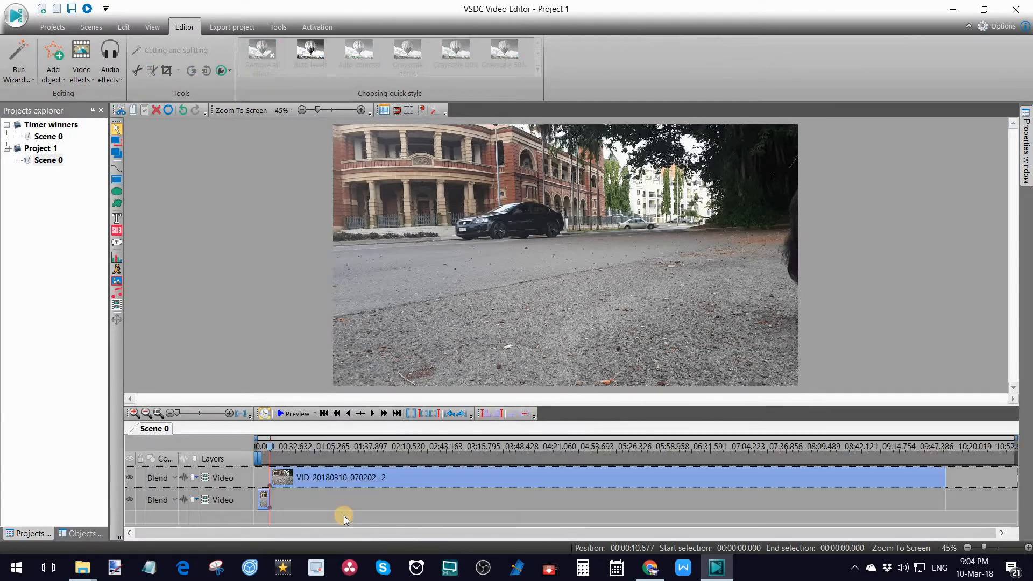
click(264, 500)
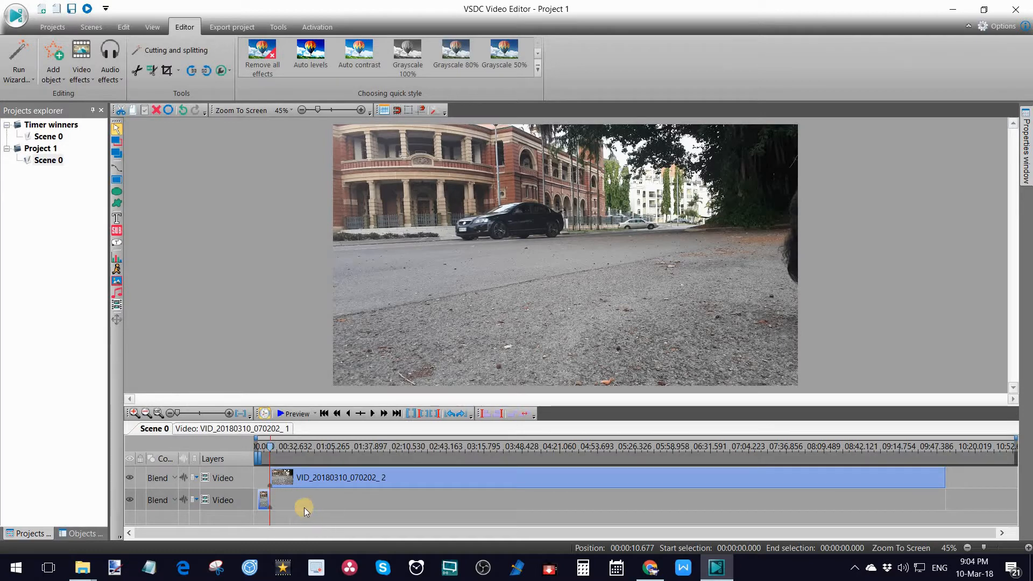
key(Delete)
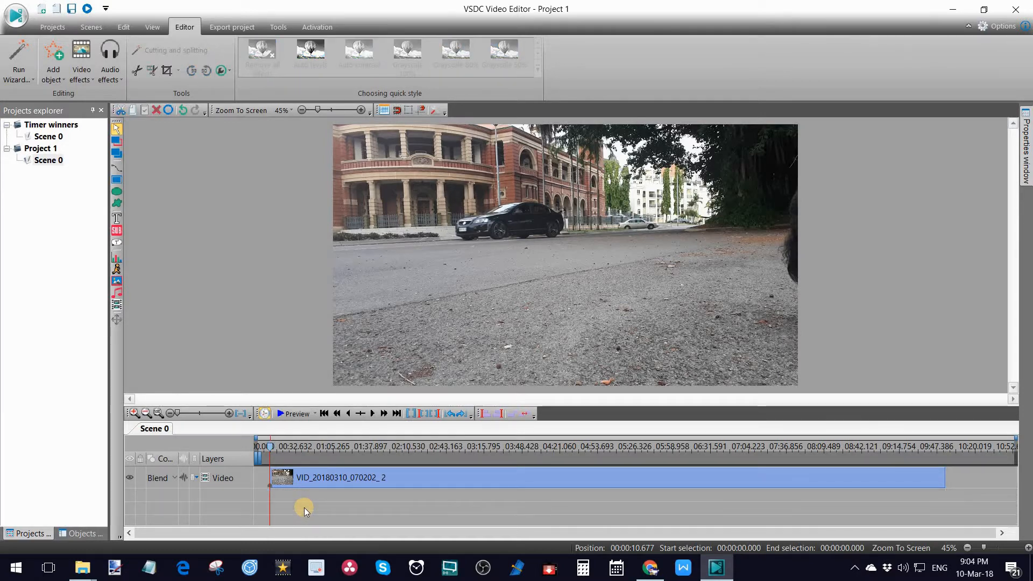
click(455, 481)
drag(462, 479, 397, 484)
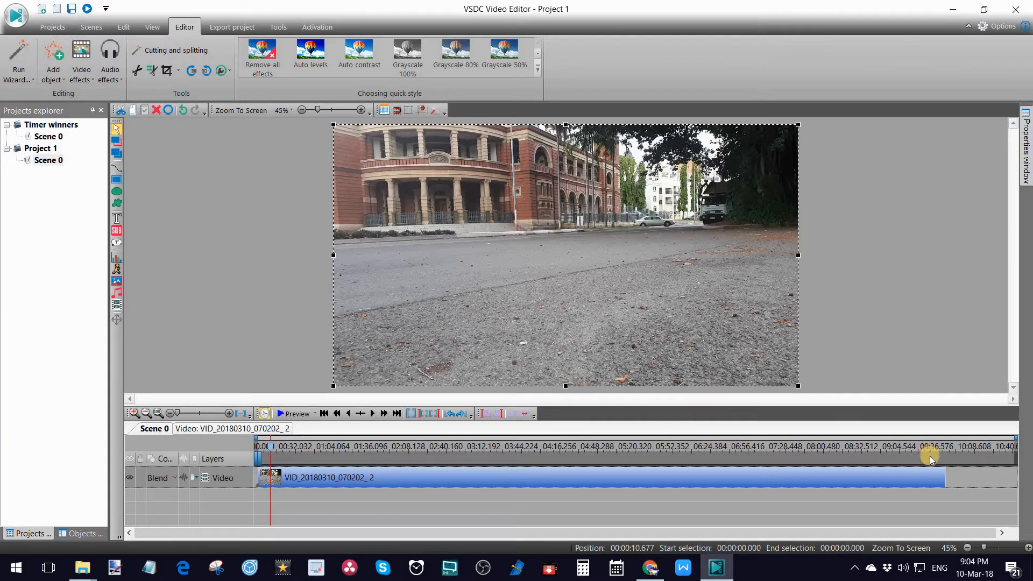
Step: Find the end point of the usable footage and split the clip at 00:08:28.808
drag(270, 448, 927, 444)
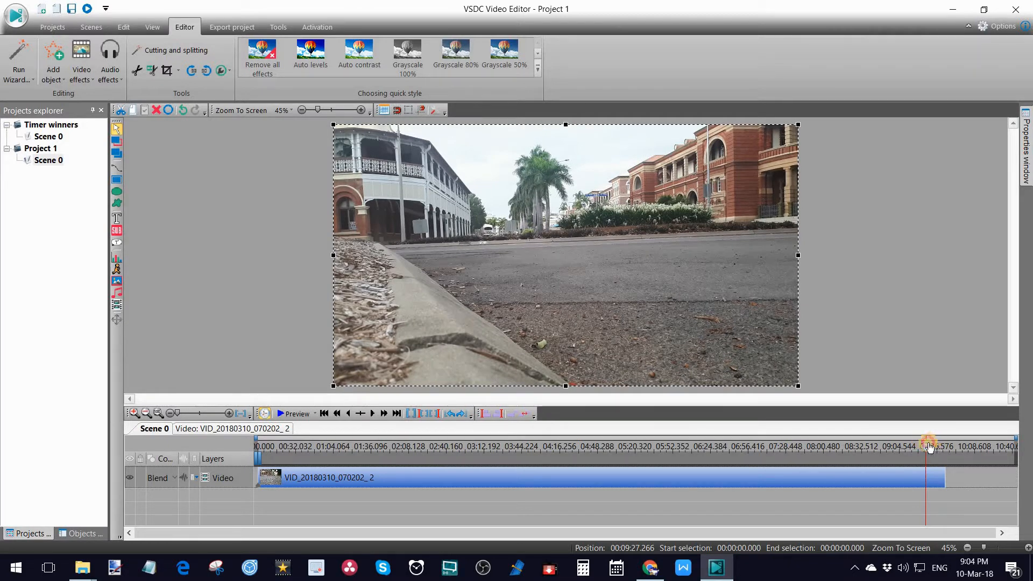
click(934, 446)
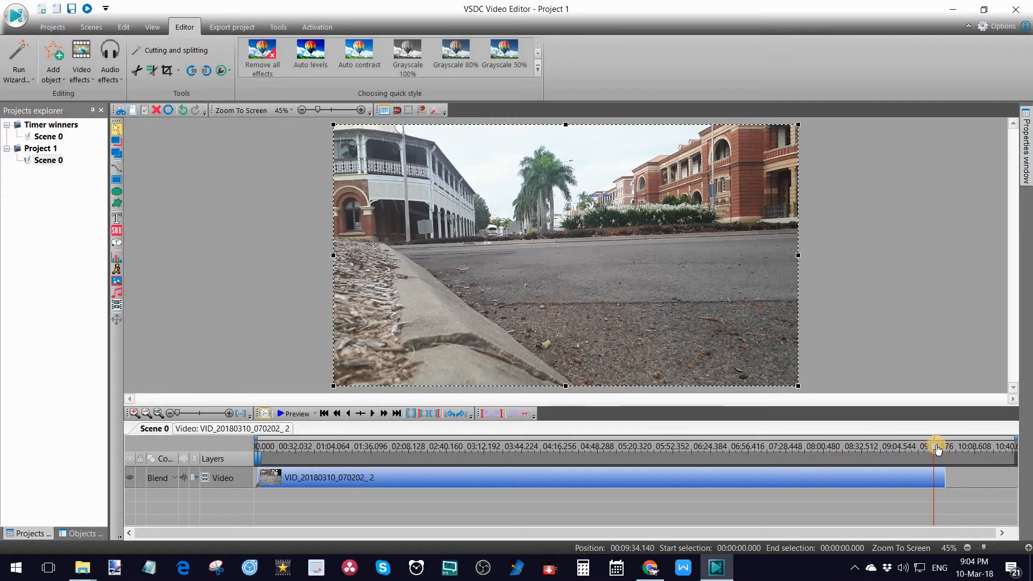
drag(934, 451, 892, 451)
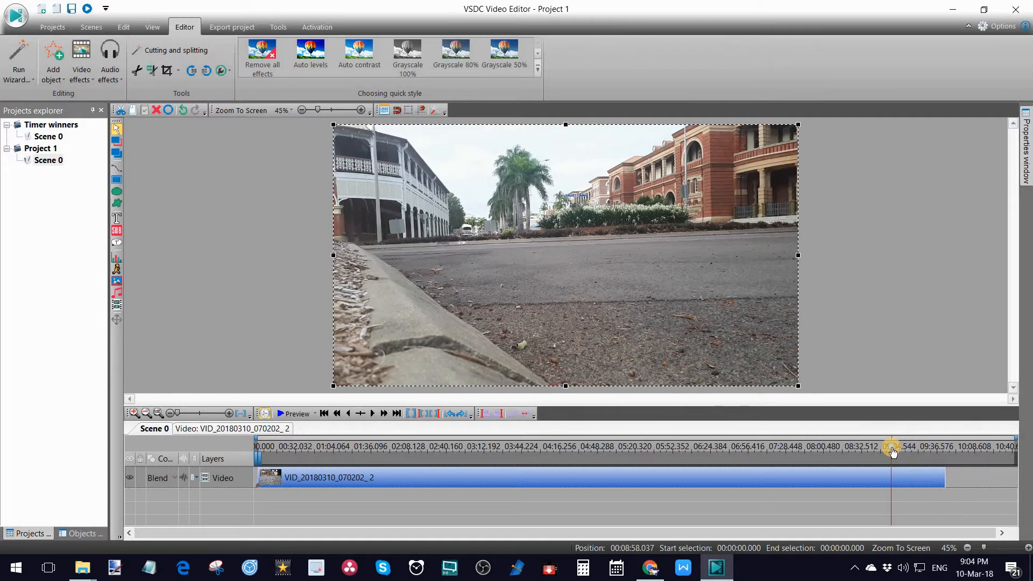
drag(893, 451, 859, 454)
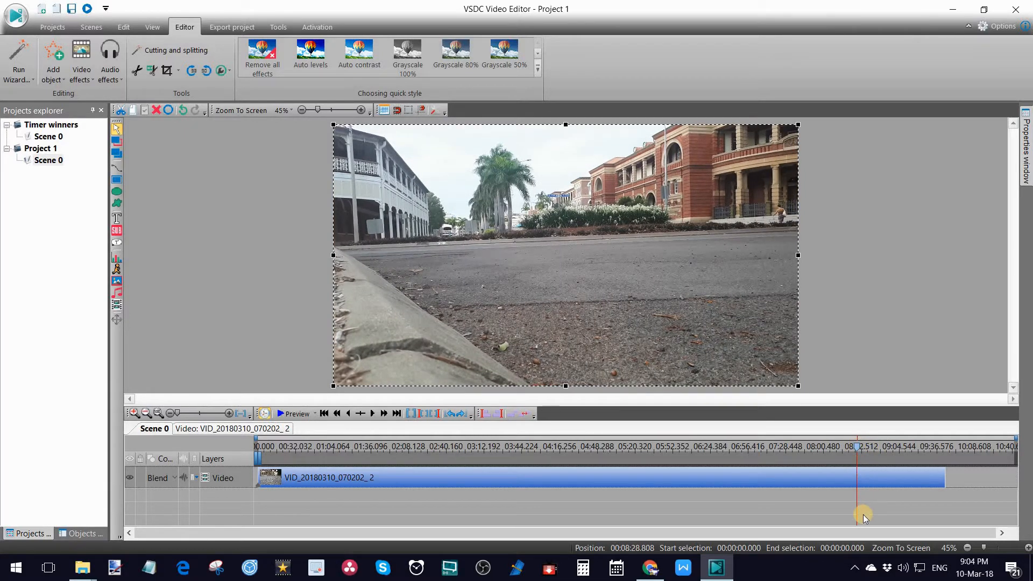
click(153, 74)
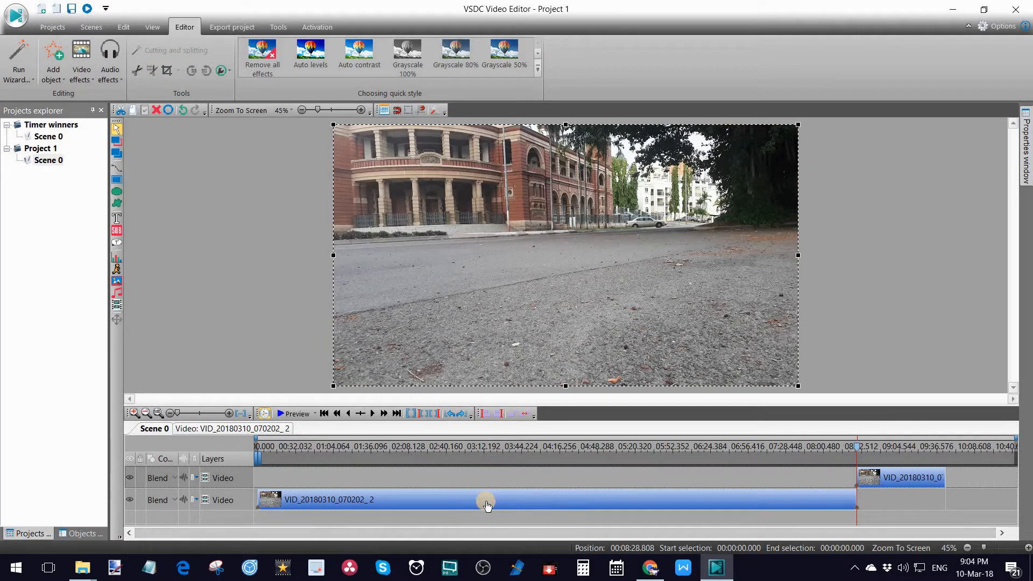
Step: Delete the trailing piece of the video after the second split
click(912, 491)
click(913, 486)
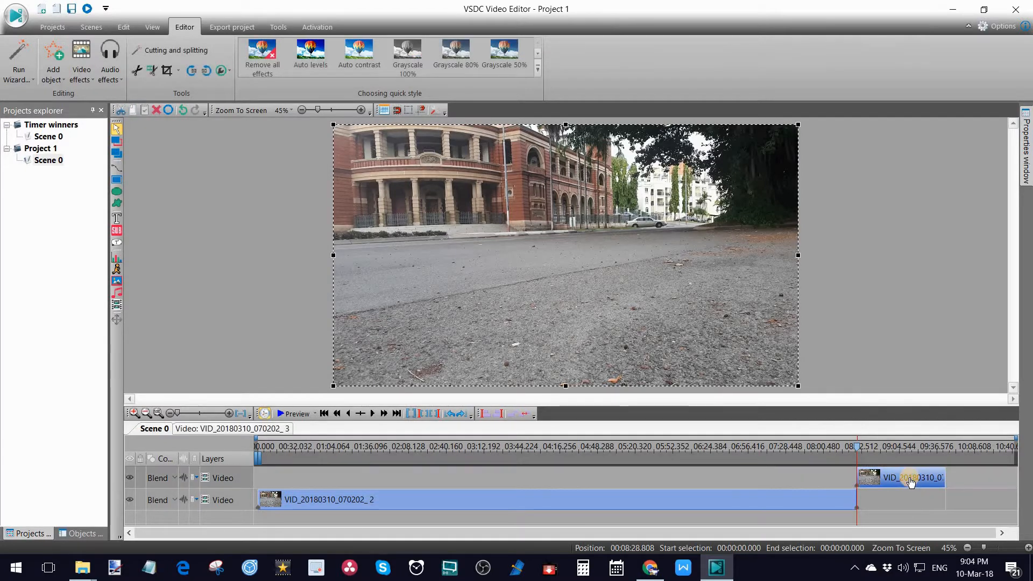
key(Delete)
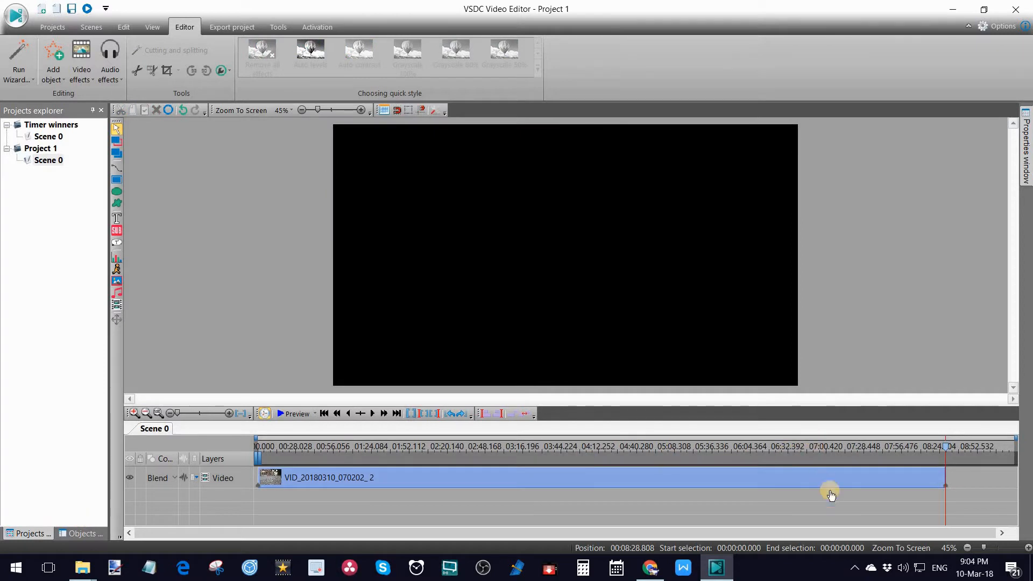
Step: Display the trimmed clip's properties and pin the Properties window open
click(503, 478)
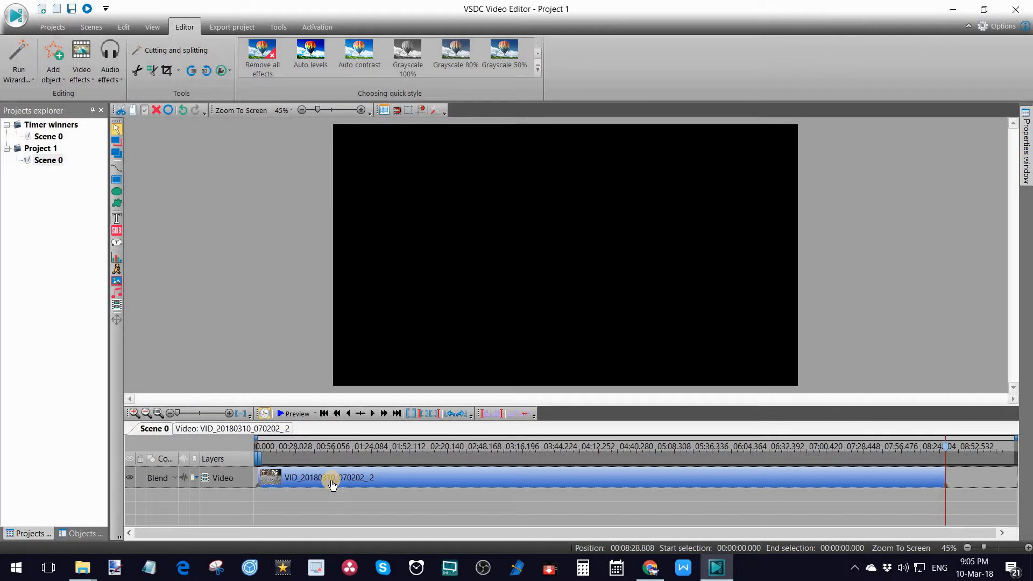
mouse_move(332, 483)
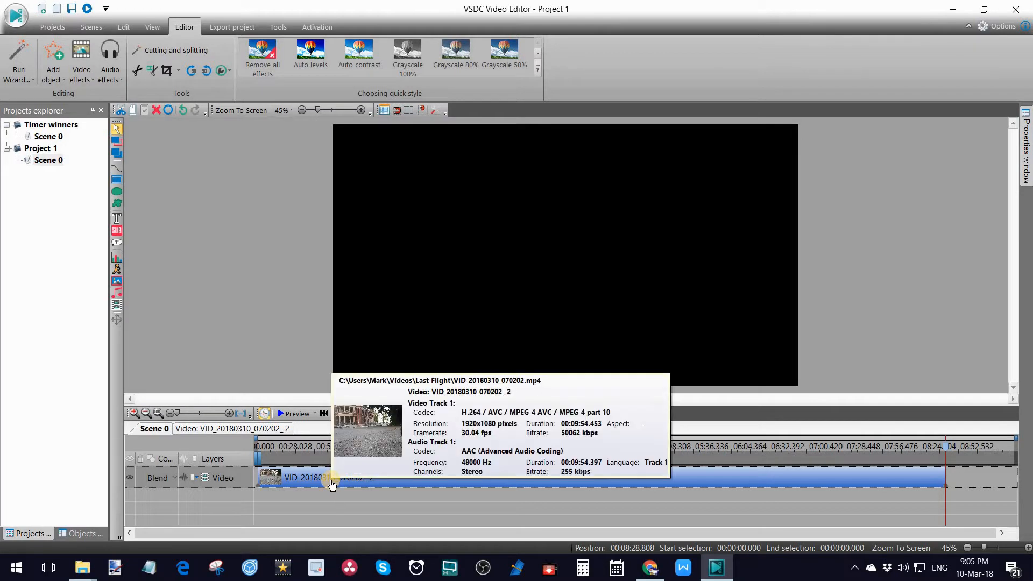
right_click(692, 480)
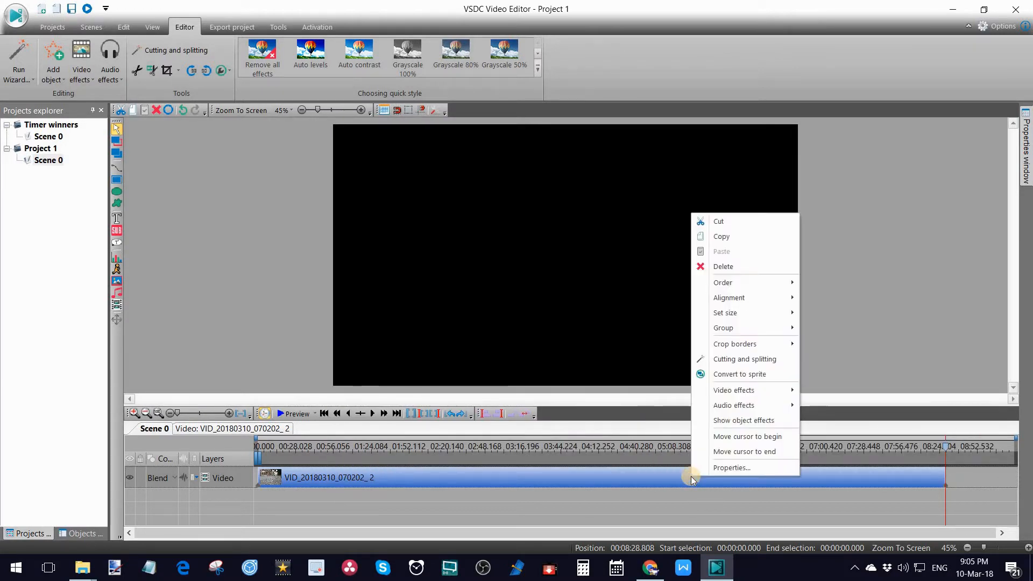
click(722, 479)
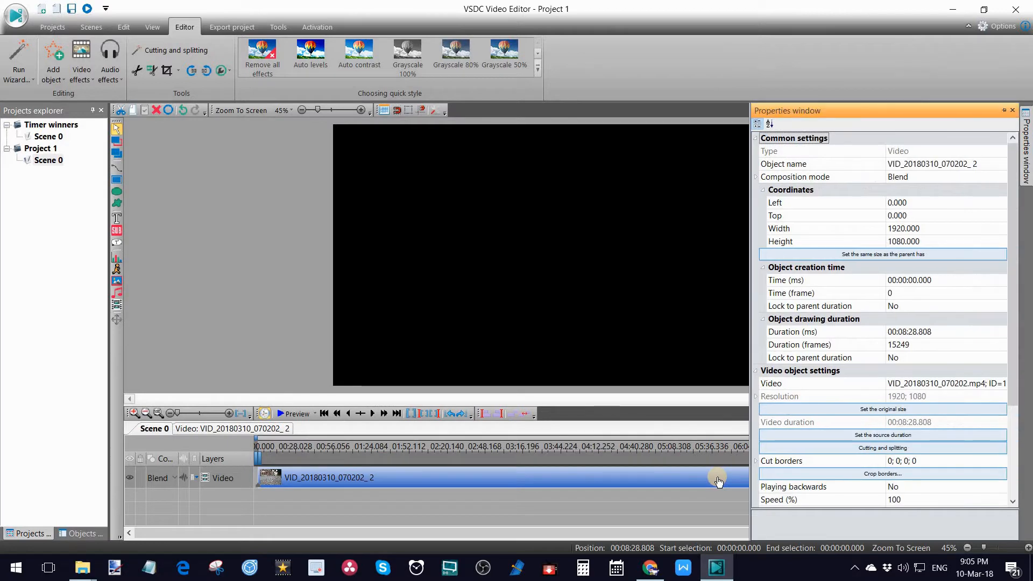
click(1005, 111)
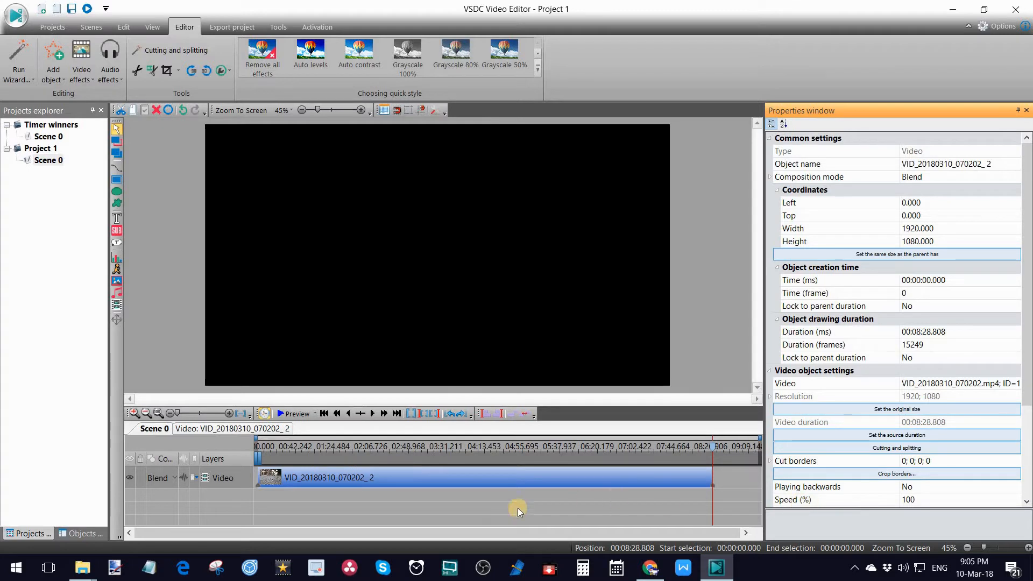
Step: Set the trimmed clip's speed to 4000%
click(932, 500)
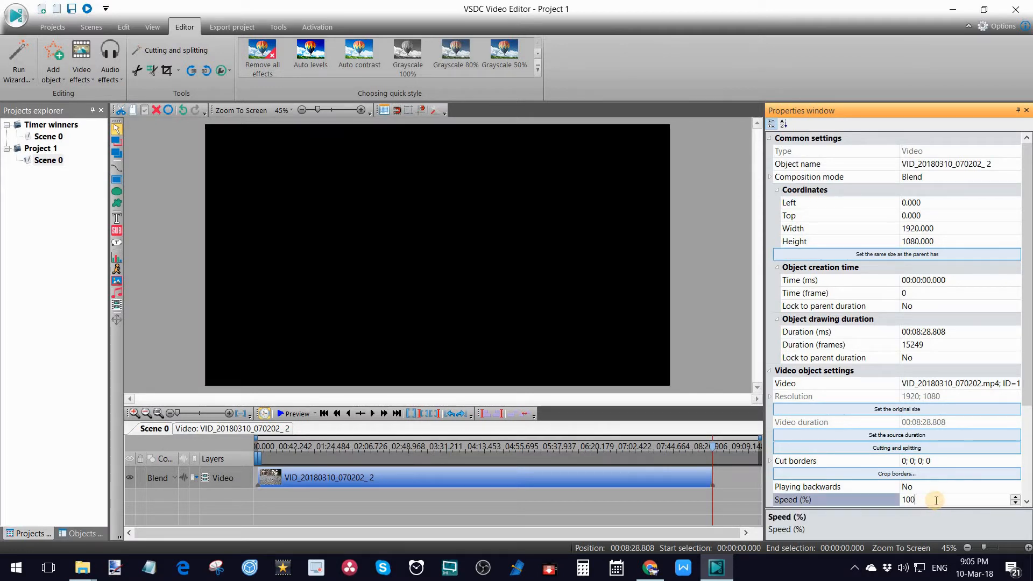
drag(939, 501, 878, 500)
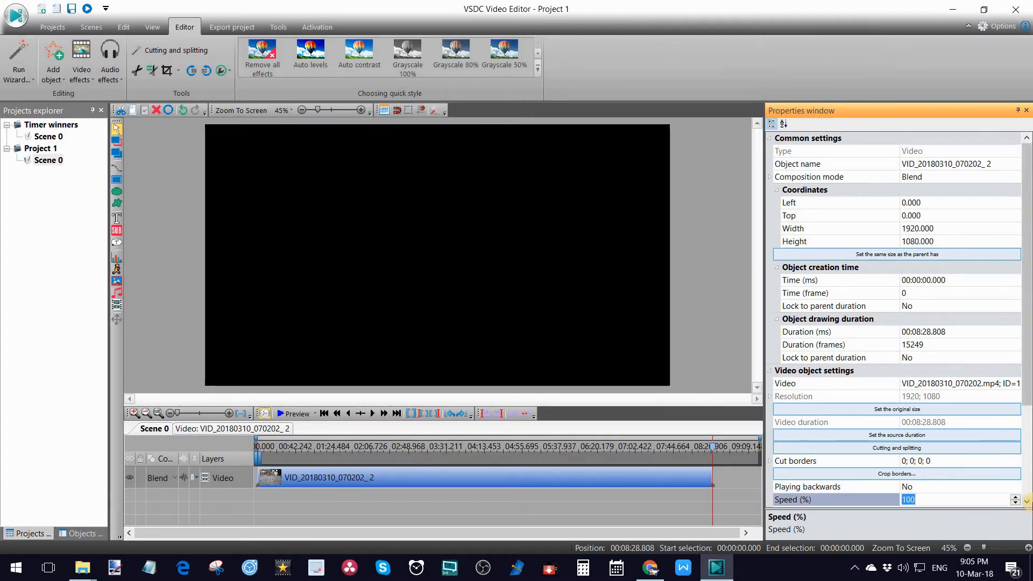
text(4000)
key(Return)
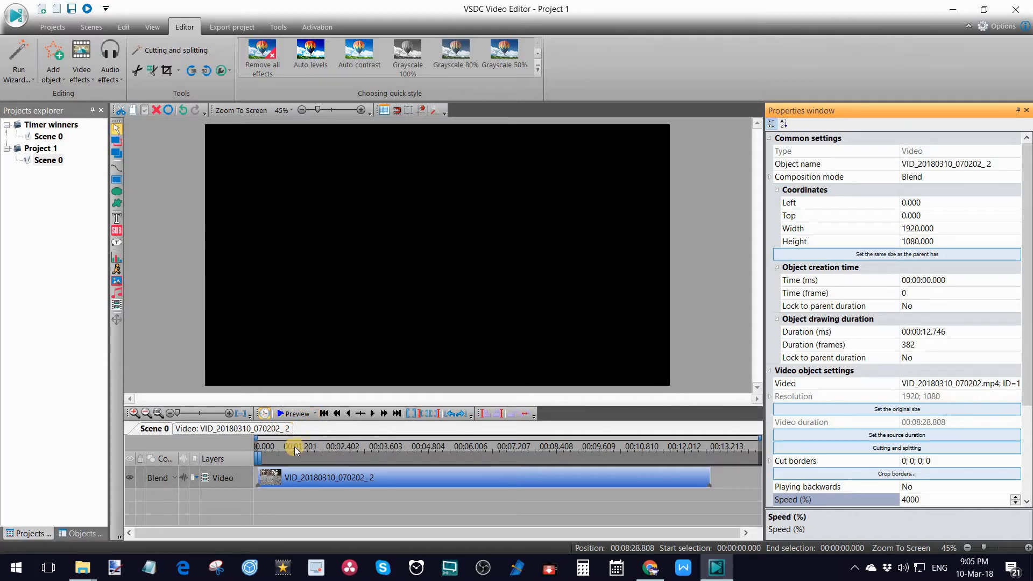
Step: Check the frames of the sped-up clip at several points along the timeline
click(296, 447)
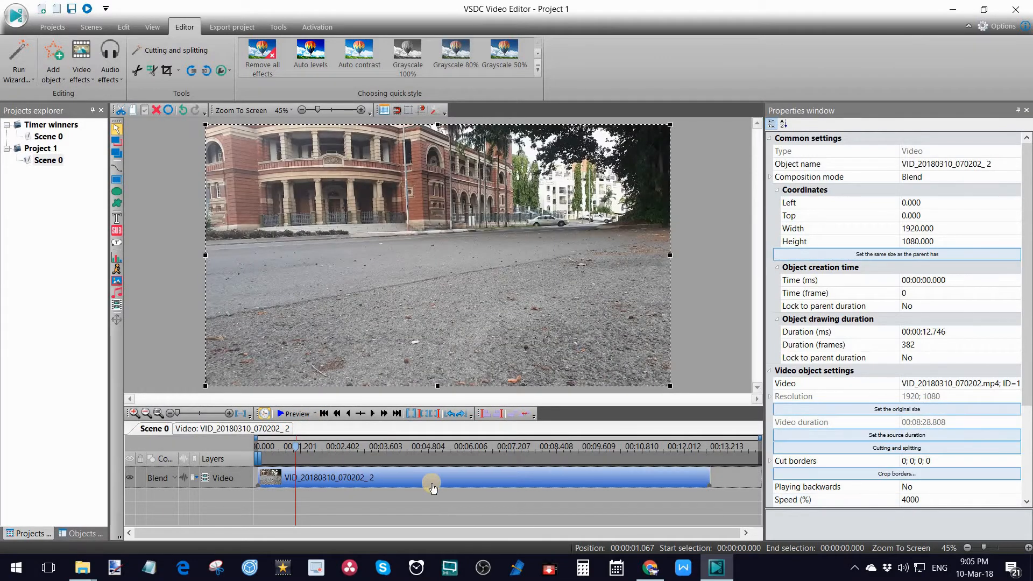
click(342, 447)
click(419, 448)
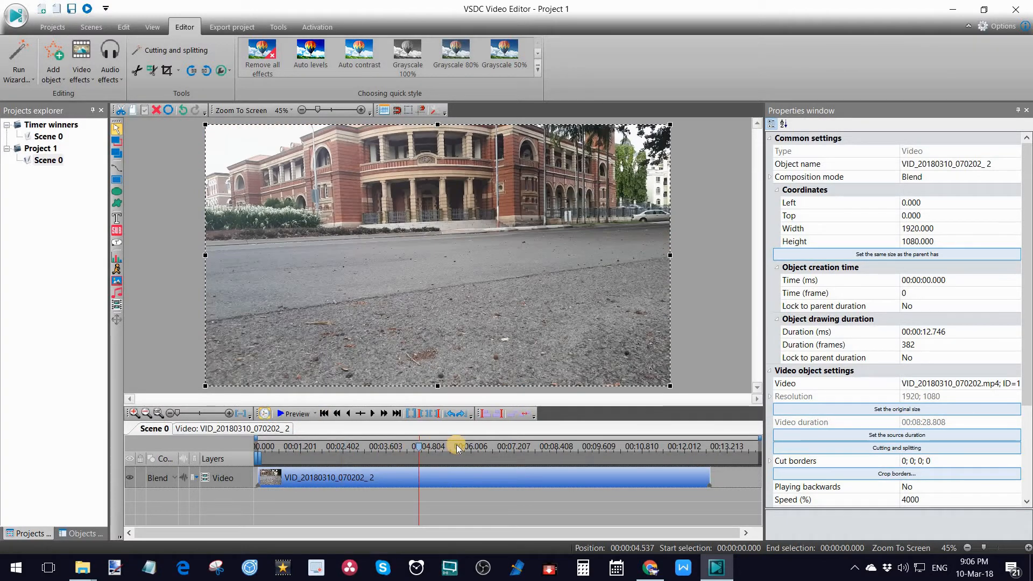
click(306, 448)
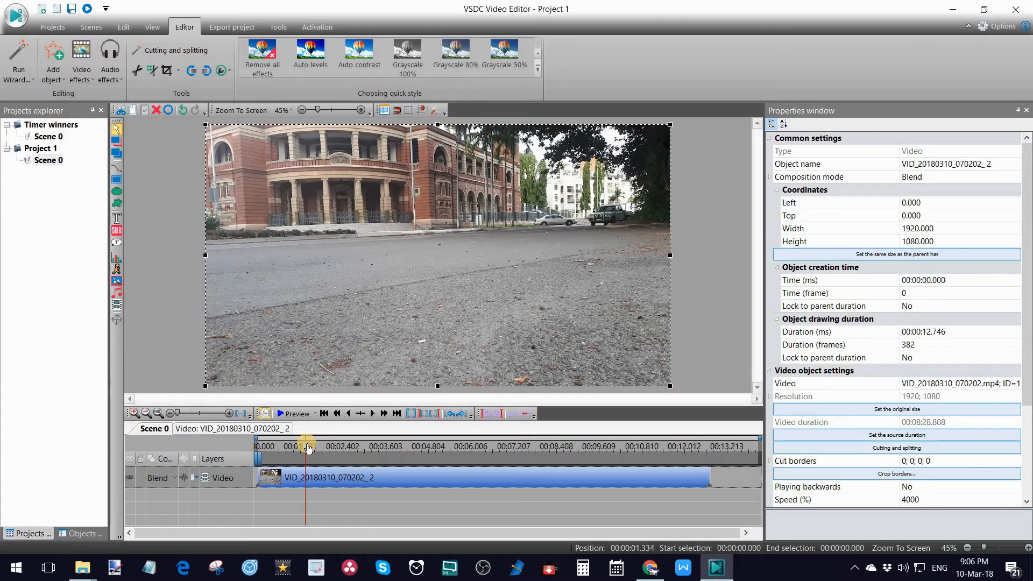
Step: Add a Hue/Saturation/Value adjustment effect to the sped-up clip, positioned from the scene's beginning
right_click(330, 479)
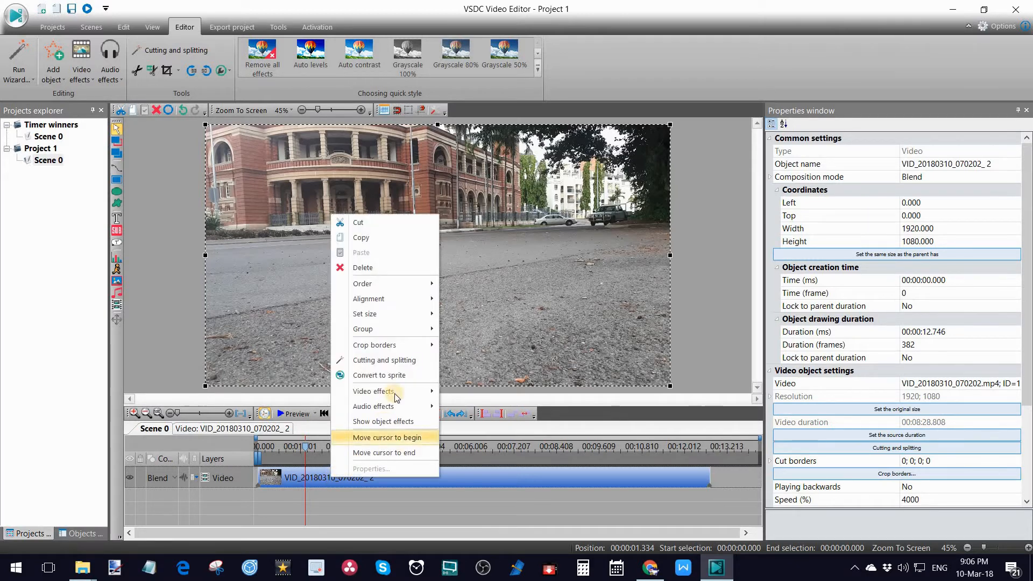
mouse_move(397, 397)
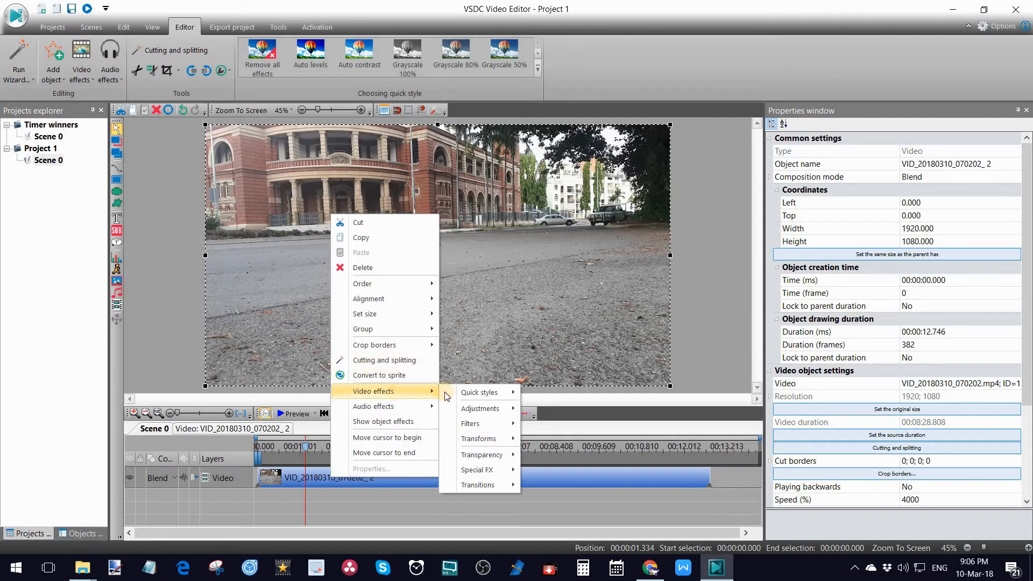
mouse_move(499, 409)
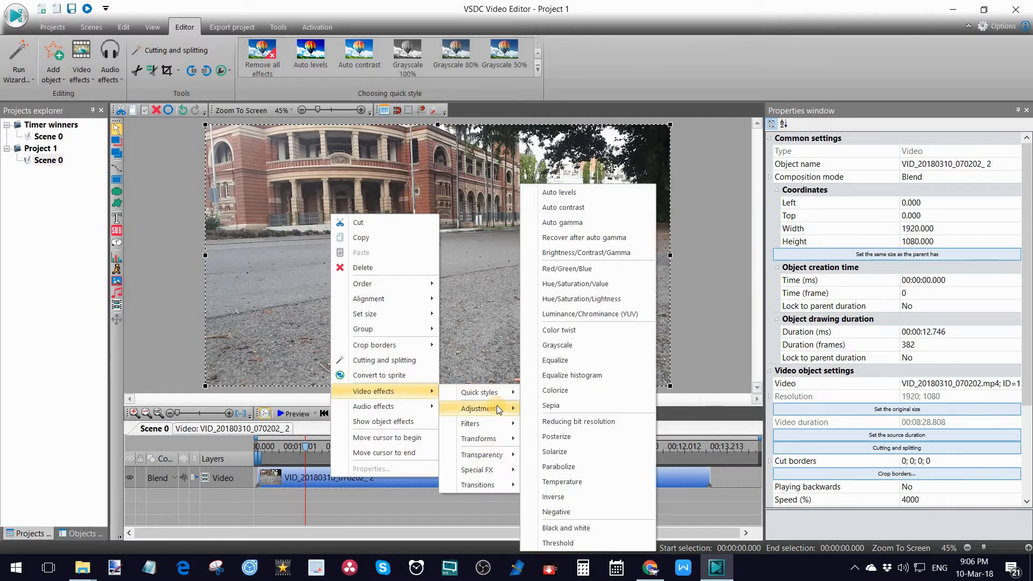
click(585, 286)
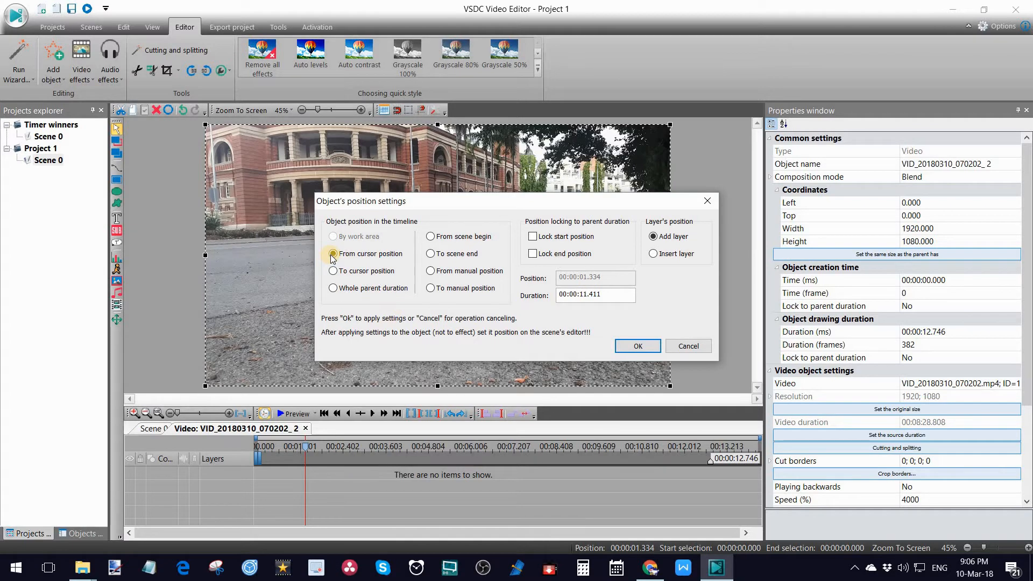
click(430, 238)
click(647, 347)
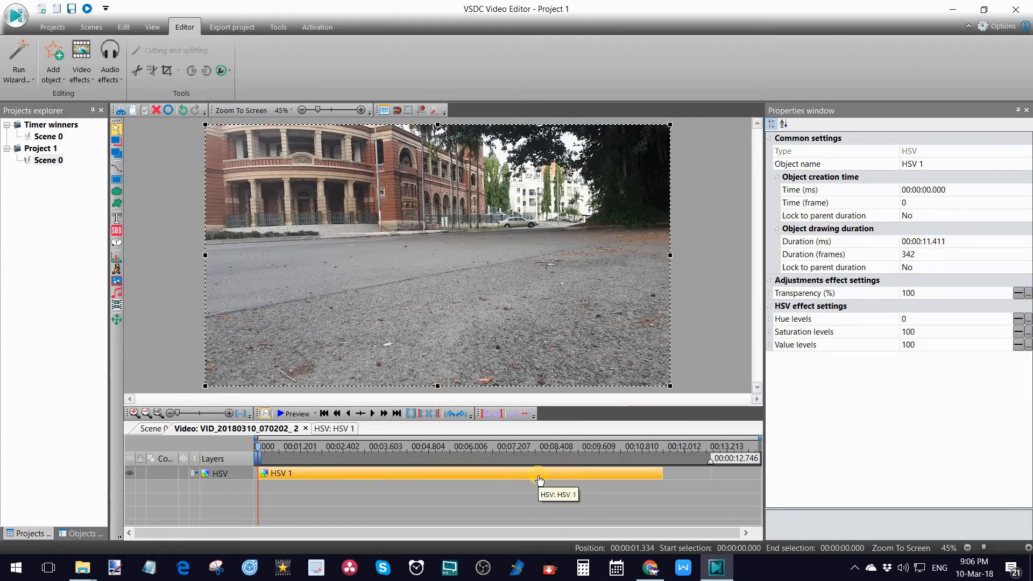
Step: Set the saturation levels of the clip's HSV effect to 130
click(493, 478)
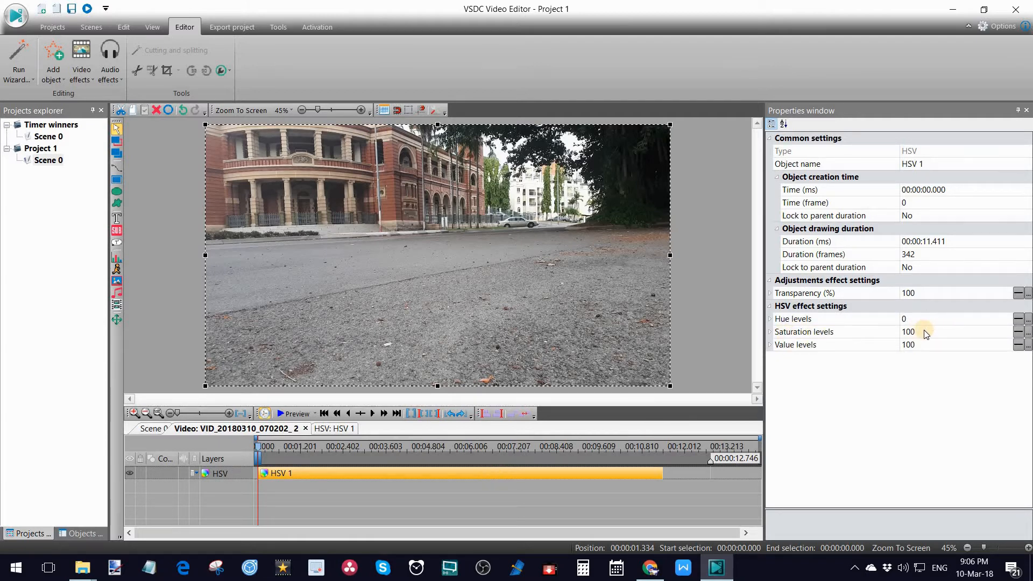
click(1018, 334)
click(1007, 330)
click(1007, 330)
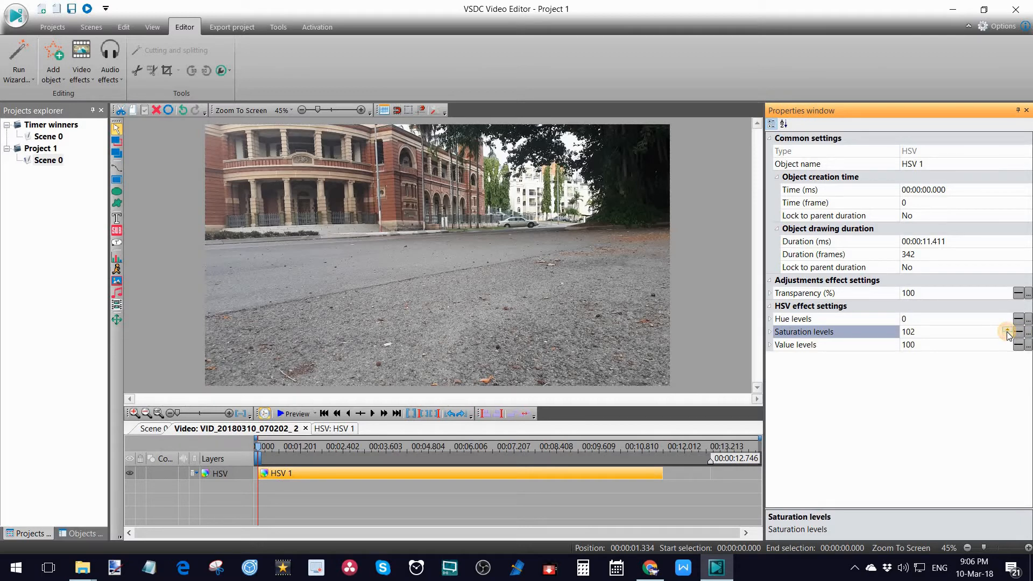
click(926, 330)
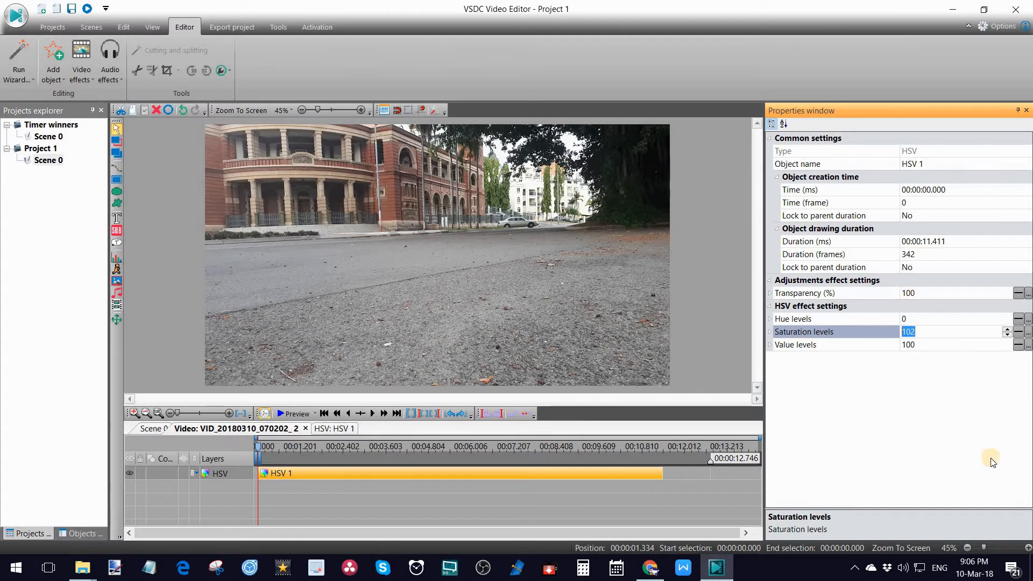
text(13)
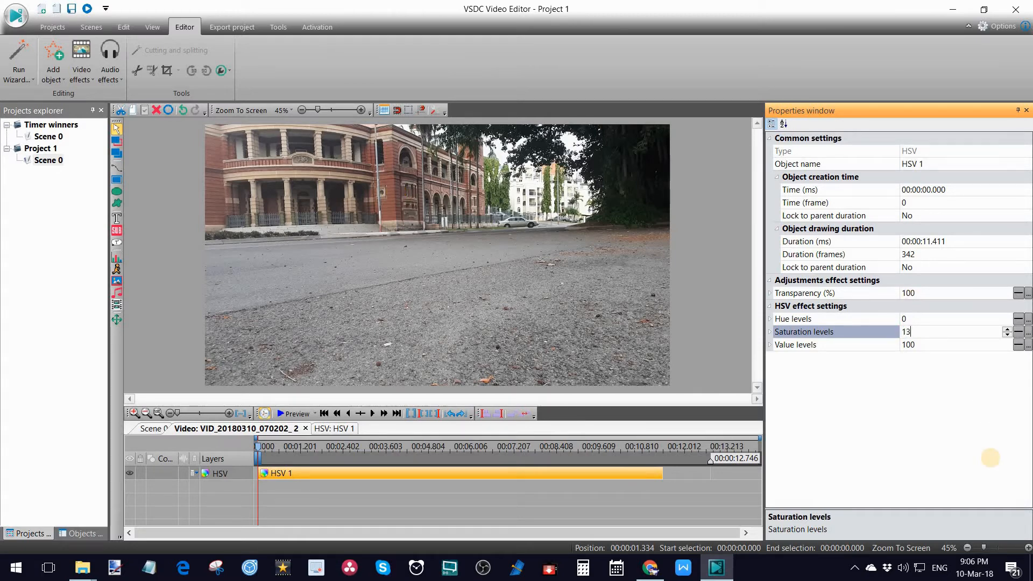
text(0)
key(Return)
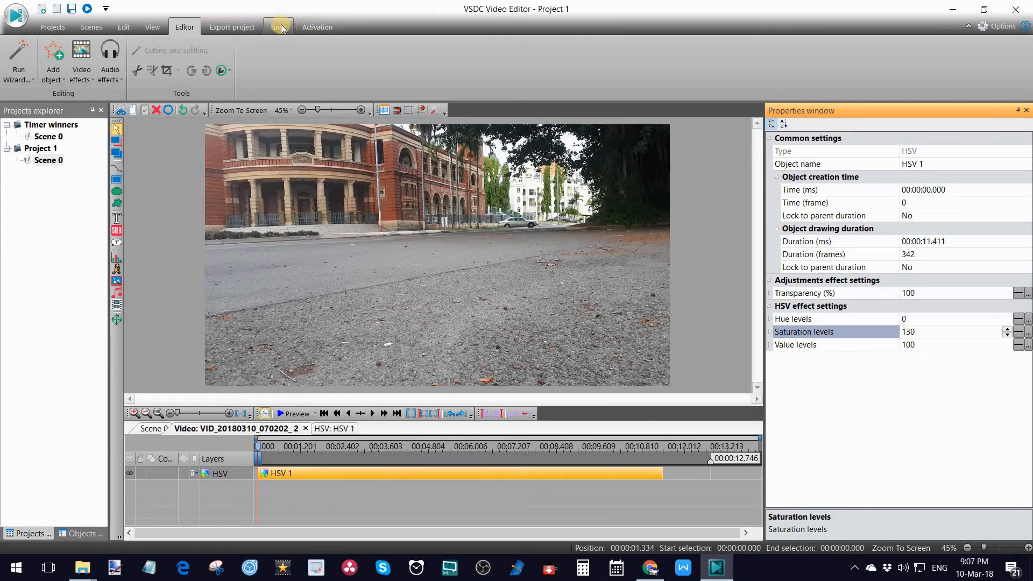
Step: Export the project for YouTube, keeping the 1080p (Full HD) High Quality H.264 profile
click(246, 27)
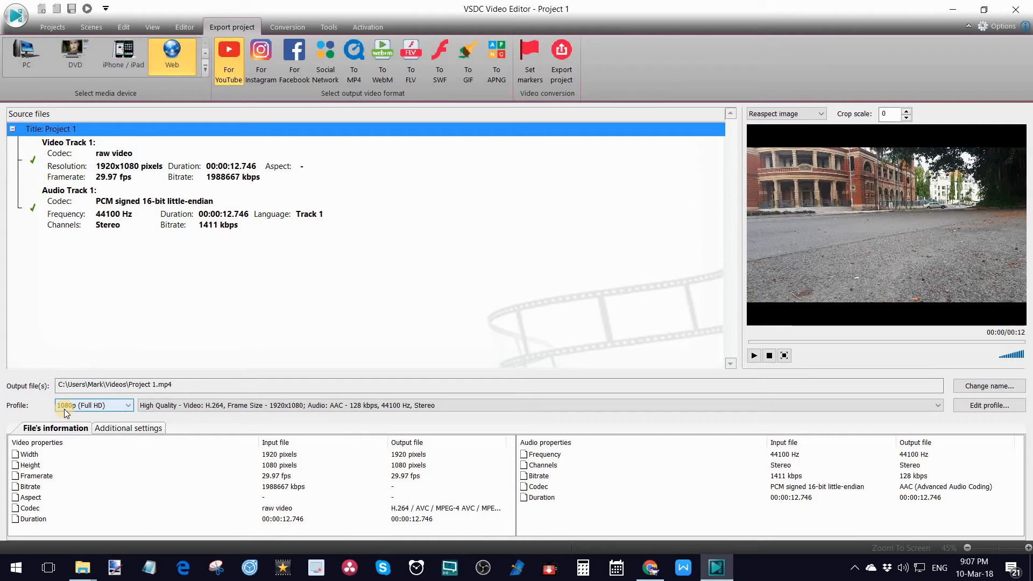
click(940, 406)
click(939, 406)
click(562, 61)
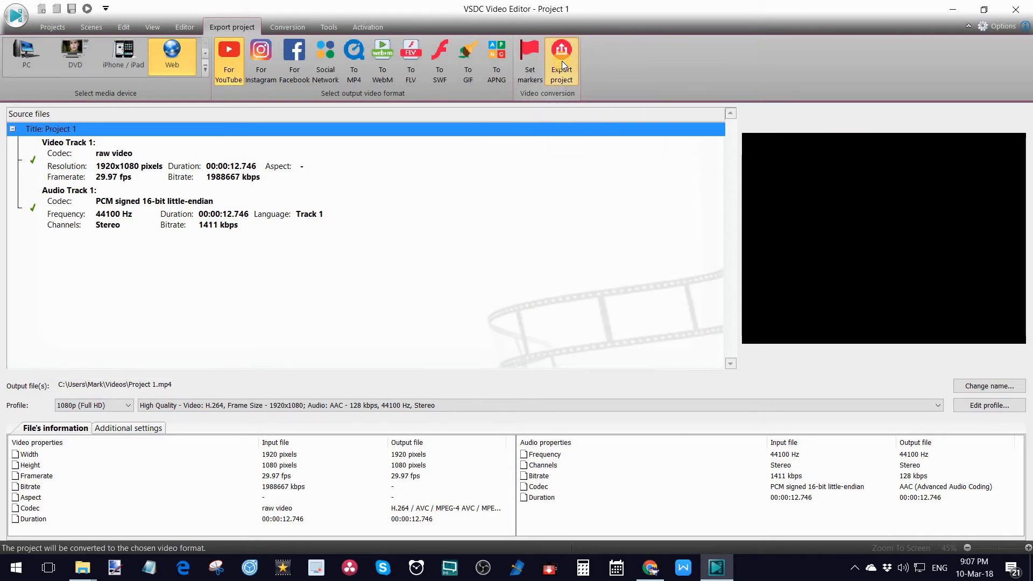